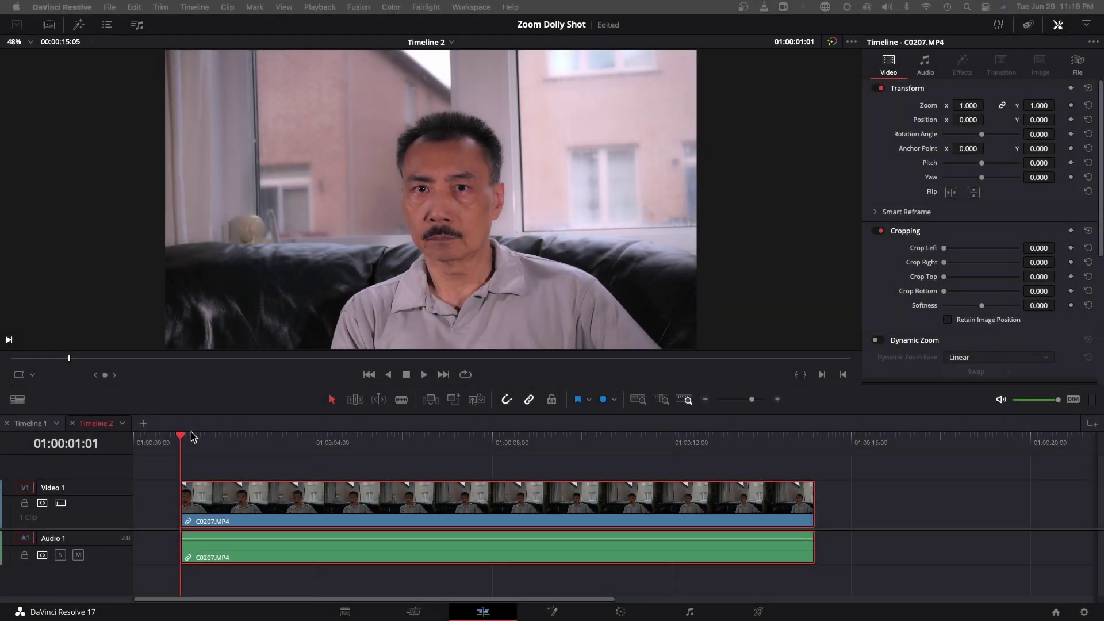
Preview the C0207.MP4 clip by scrubbing and playing it, then bring up its context menu on V1
mouse_move(182, 438)
mouse_down()
mouse_move(352, 445)
mouse_move(193, 465)
mouse_move(301, 458)
mouse_move(180, 448)
mouse_up()
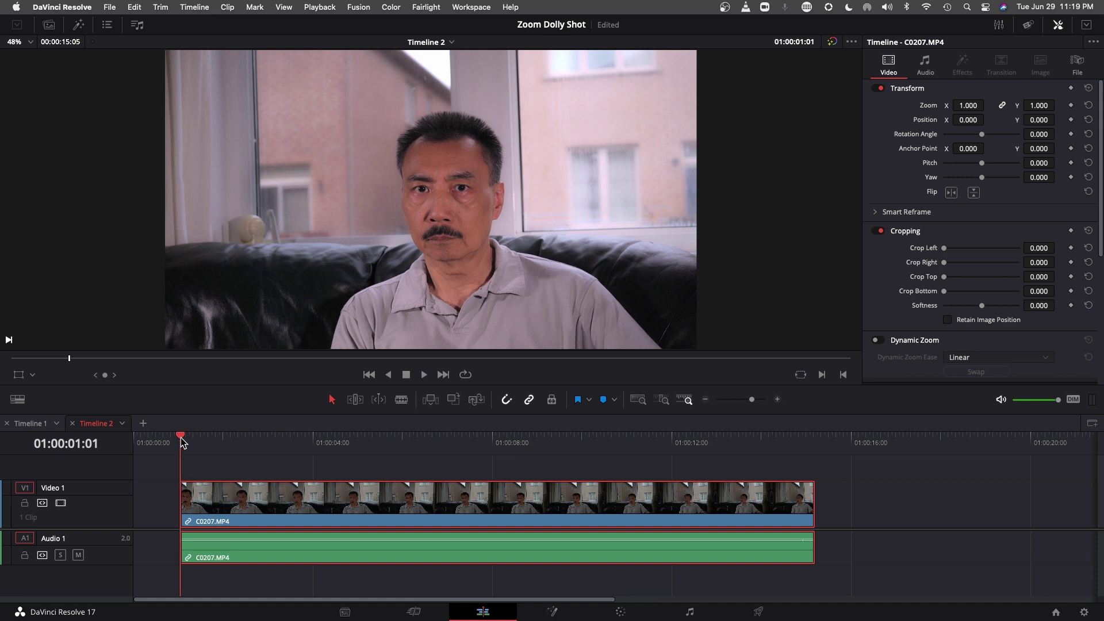
mouse_move(182, 441)
mouse_down()
mouse_move(414, 450)
mouse_move(813, 437)
mouse_move(173, 461)
mouse_up()
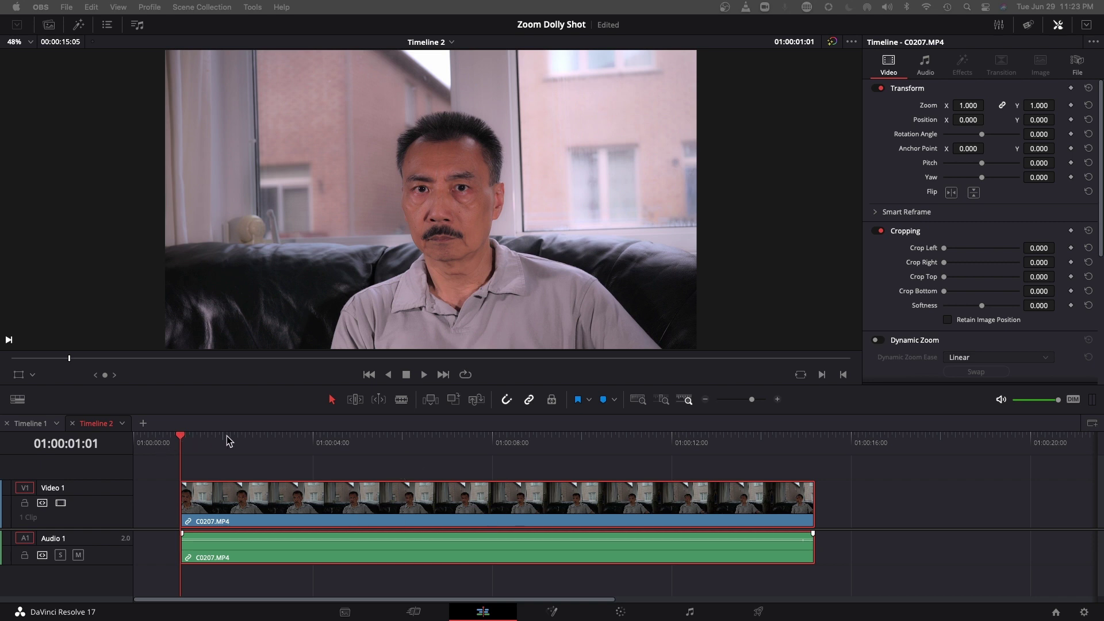
key(space)
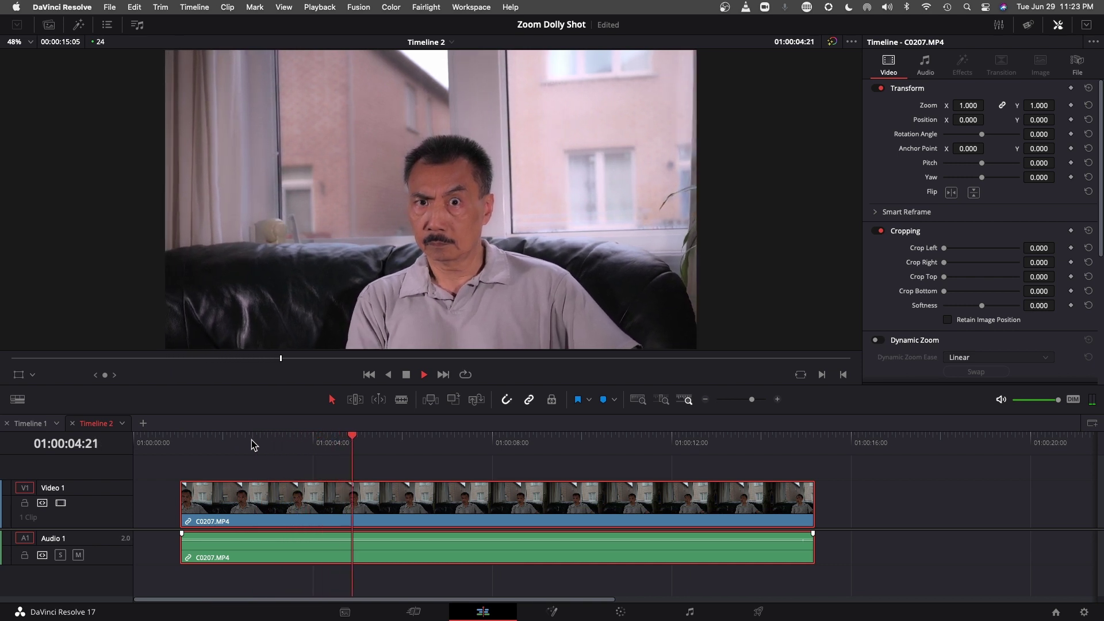
key(space)
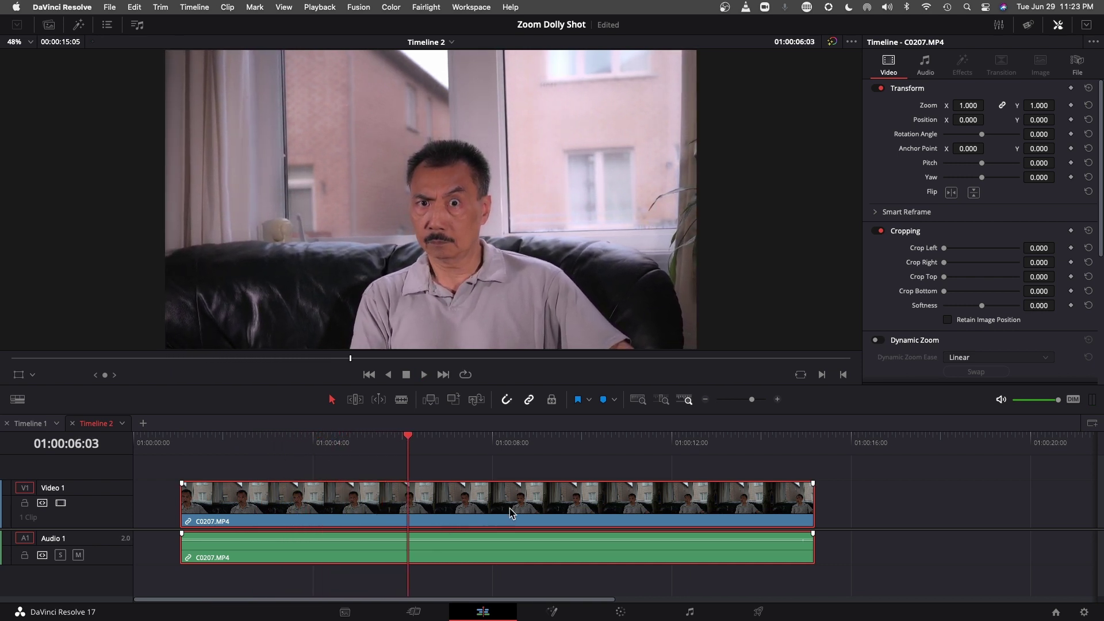
right_click(498, 507)
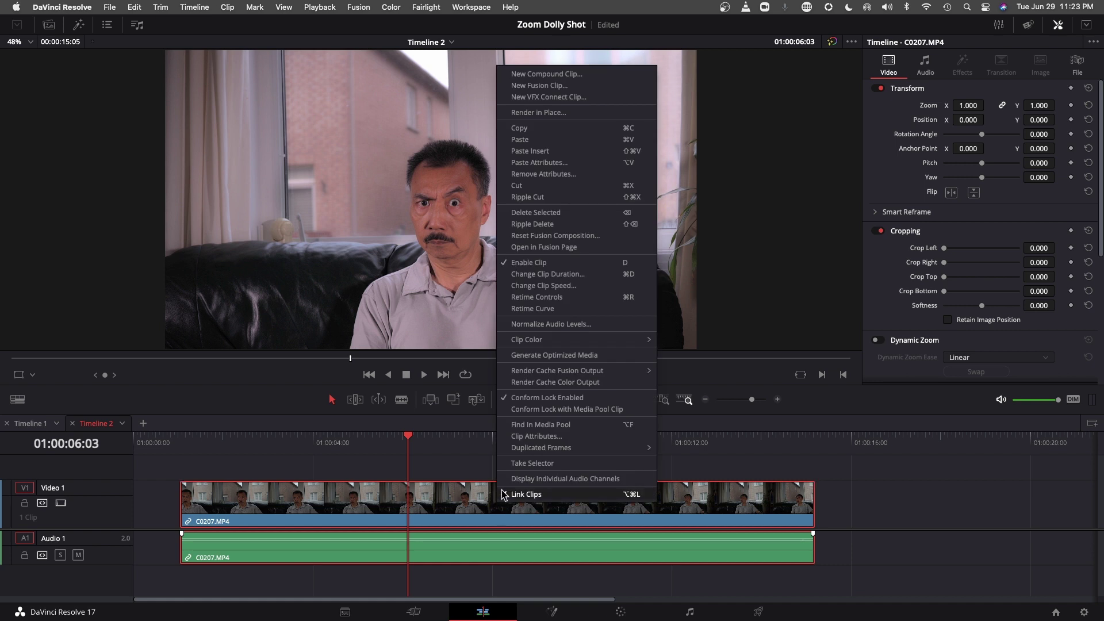
Change the clip speed to 300% with Stretch to fit, then play it from the start
click(528, 286)
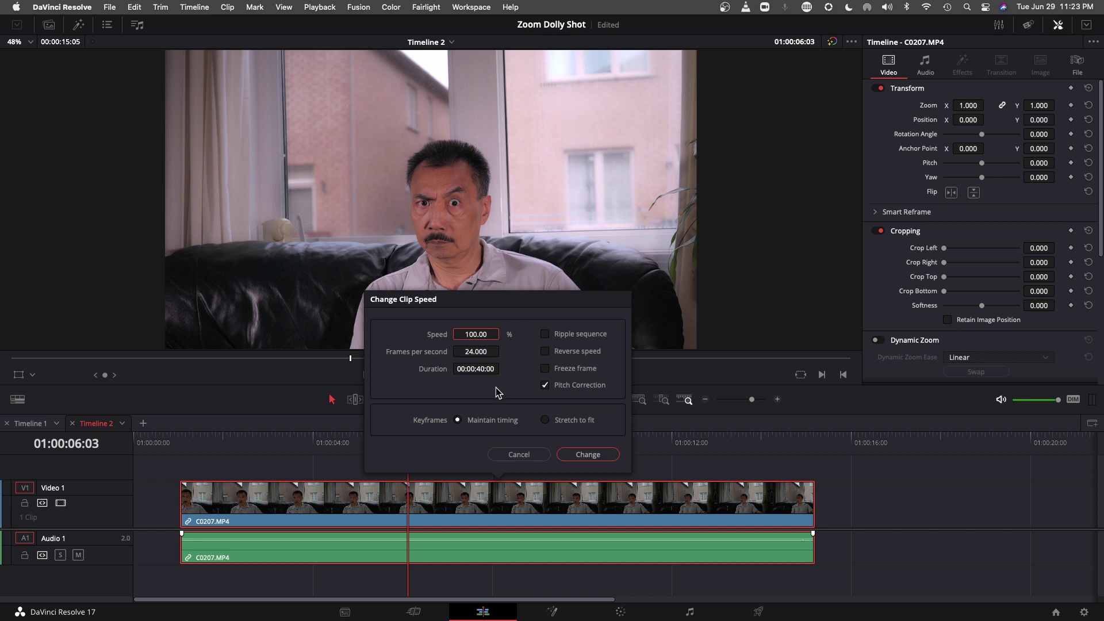
click(471, 336)
text(300)
click(557, 422)
click(583, 454)
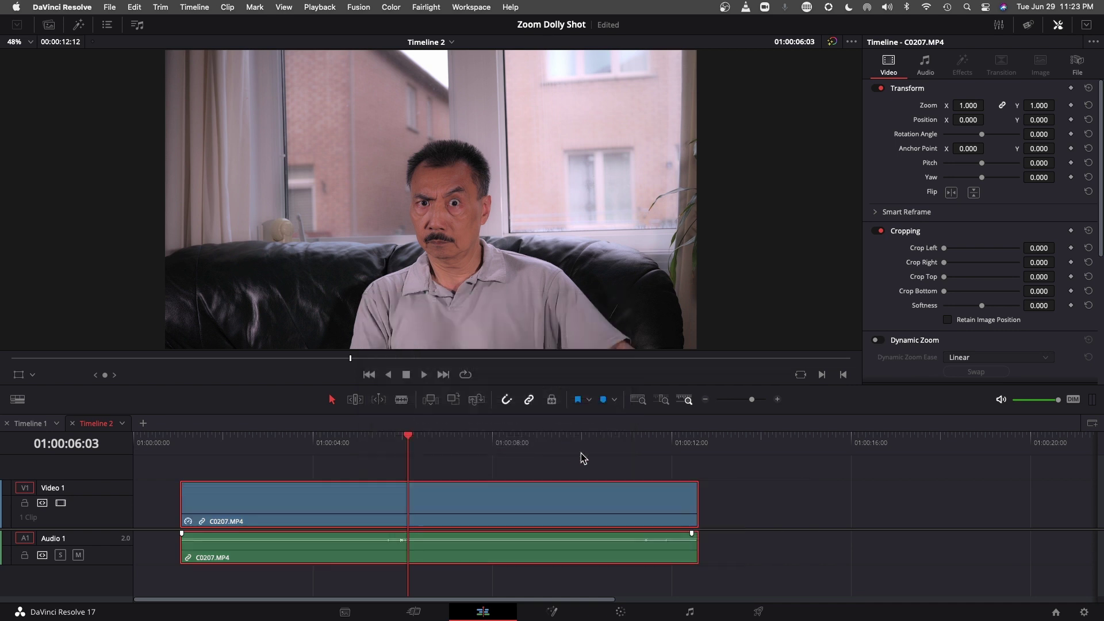
click(172, 445)
key(space)
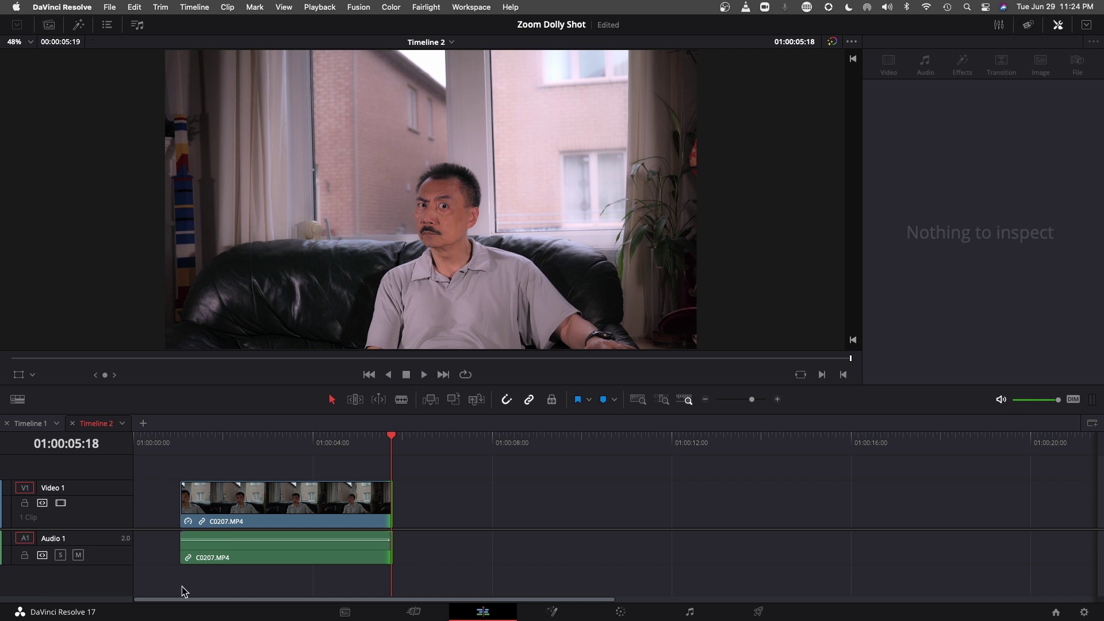
On the clip's first frame, set Zoom to 1.050 and Position Y to -30 in the Inspector
click(240, 495)
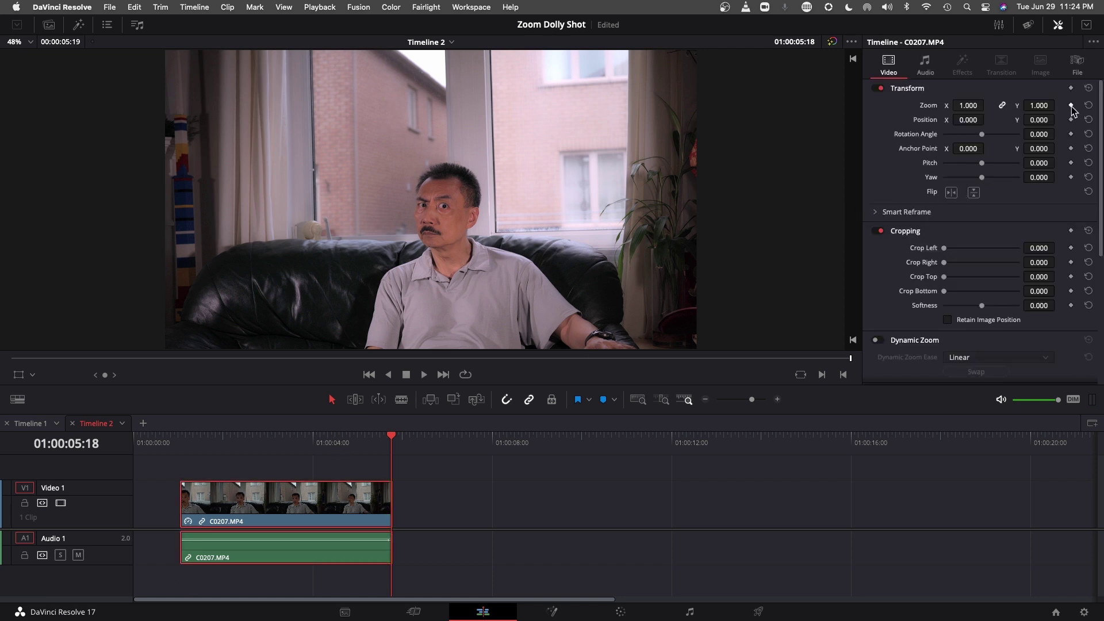
click(182, 448)
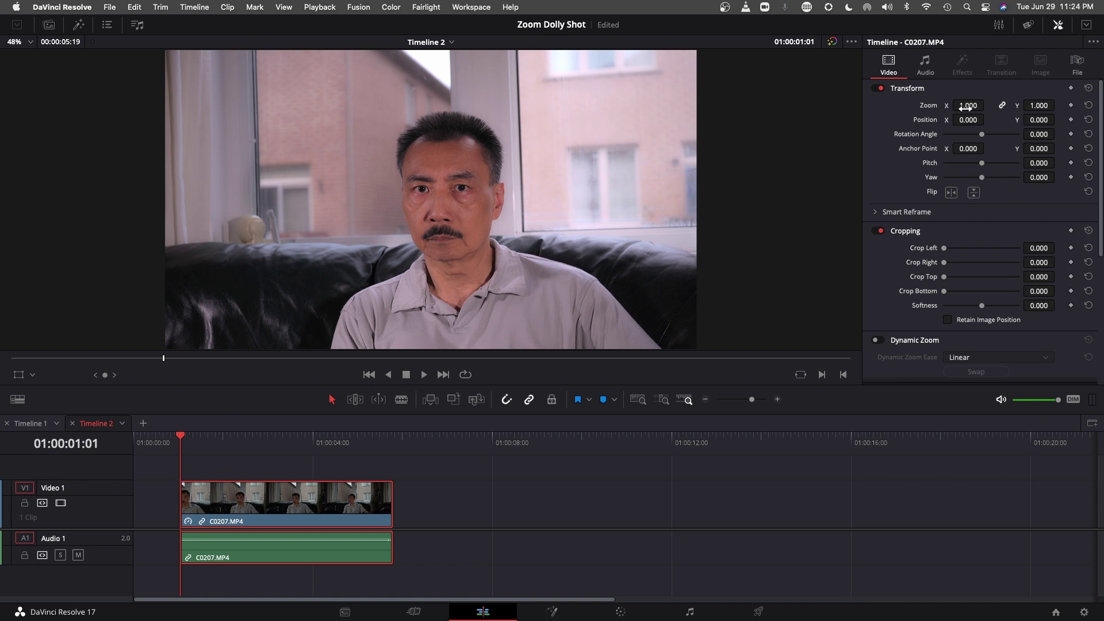
drag(968, 105, 990, 105)
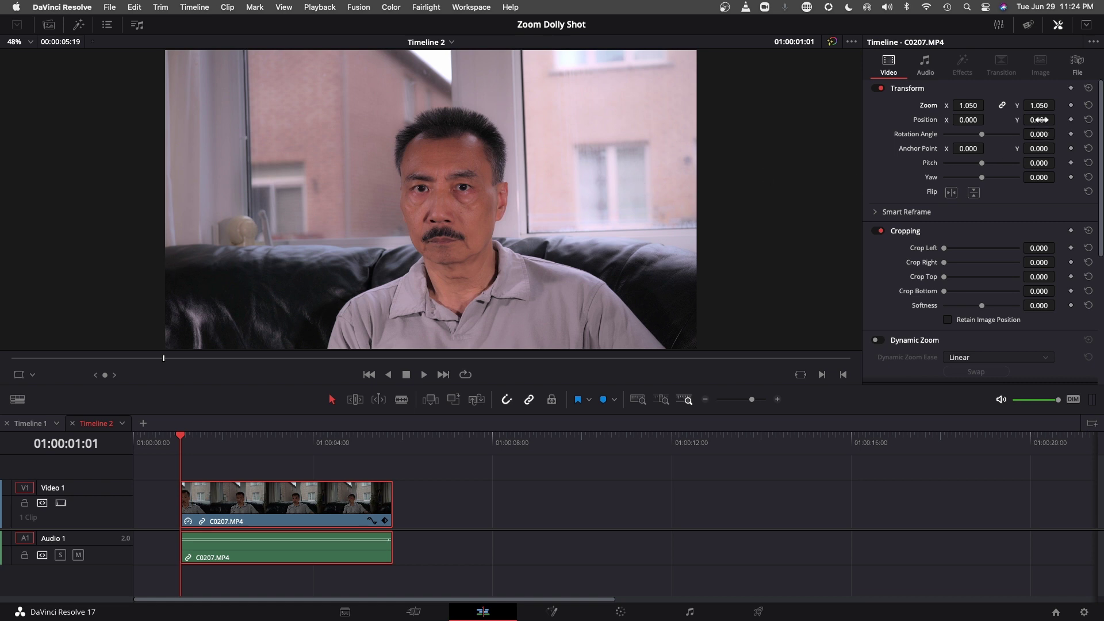
mouse_move(1038, 120)
mouse_down()
mouse_move(1012, 119)
mouse_move(1021, 119)
mouse_up()
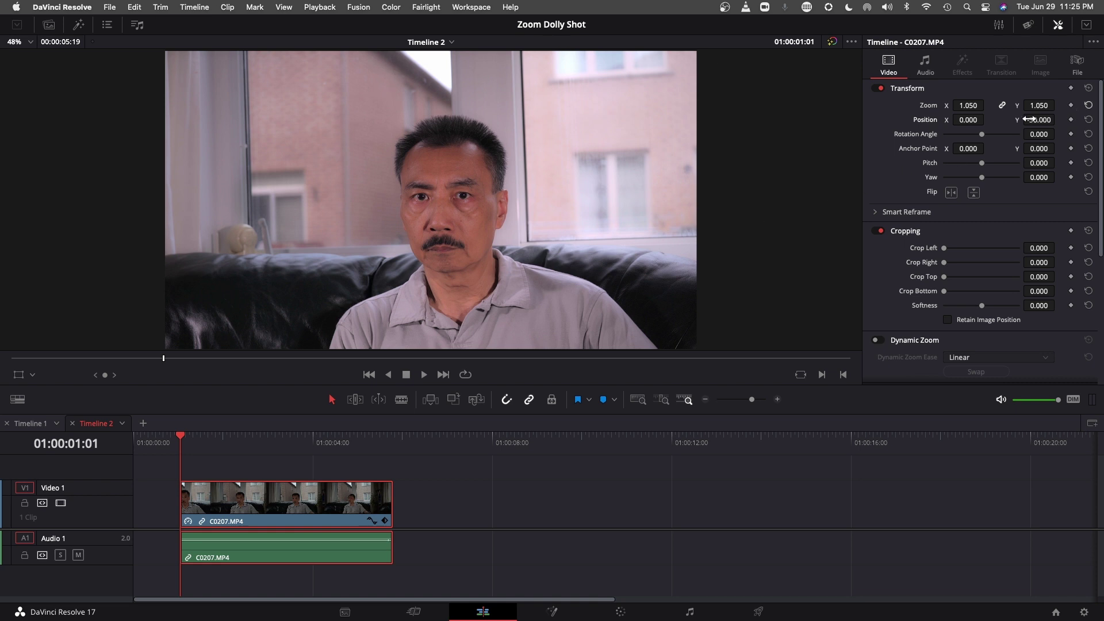
Keyframe Zoom and Position at the clip start, then add keyframes just before the end
click(1070, 106)
click(1070, 120)
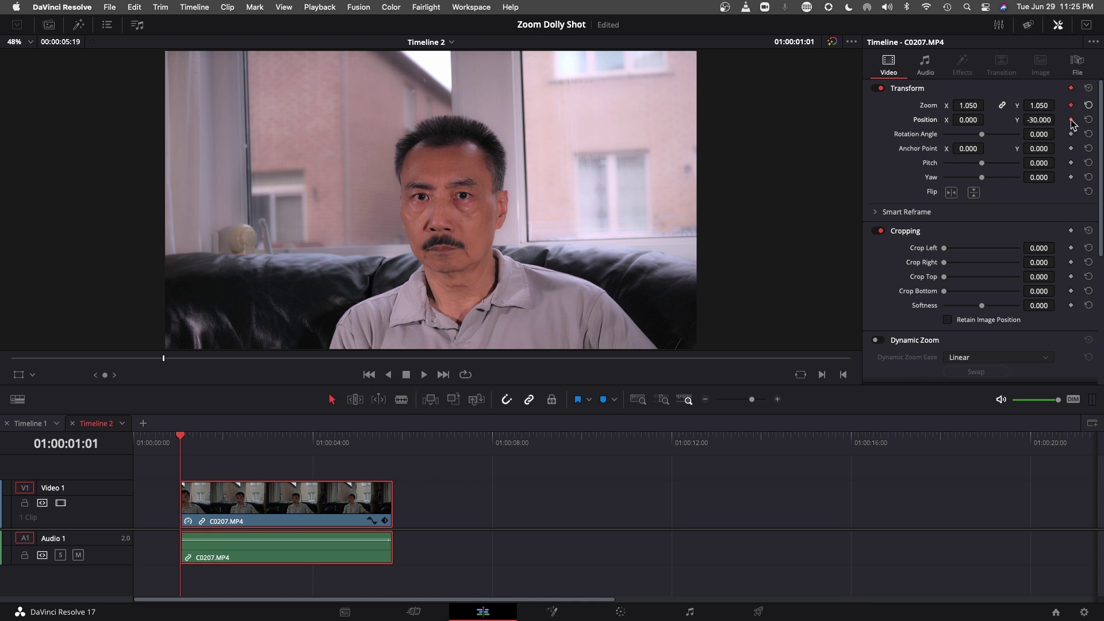
click(390, 446)
key(Left)
key(Left)
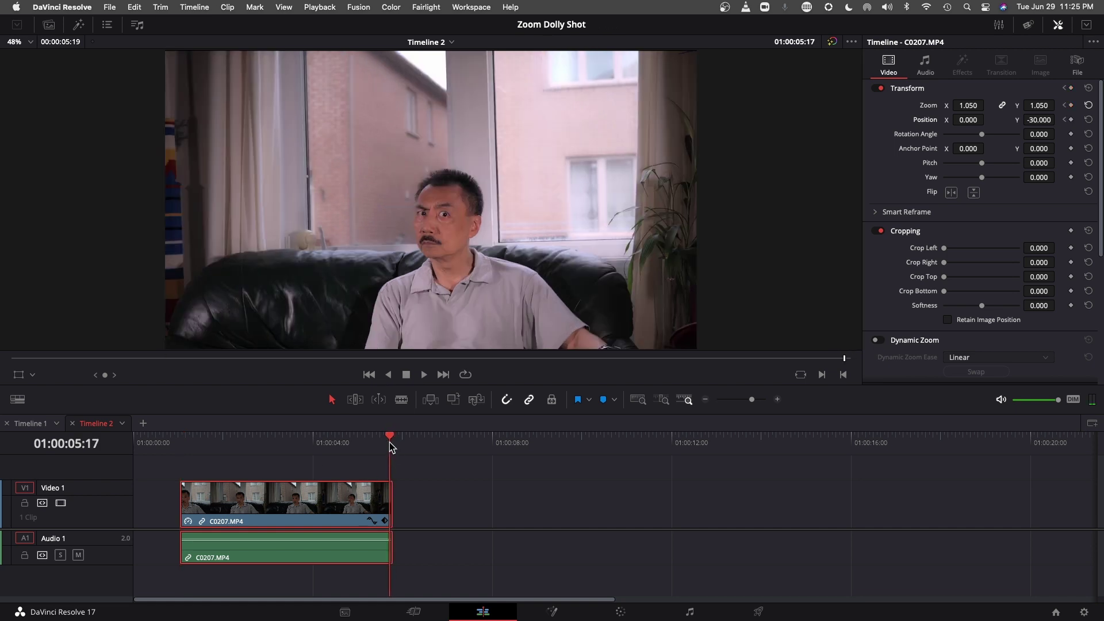
click(1070, 106)
Set the end keyframe to Zoom 1.600 and Position Y 40
drag(967, 106, 991, 106)
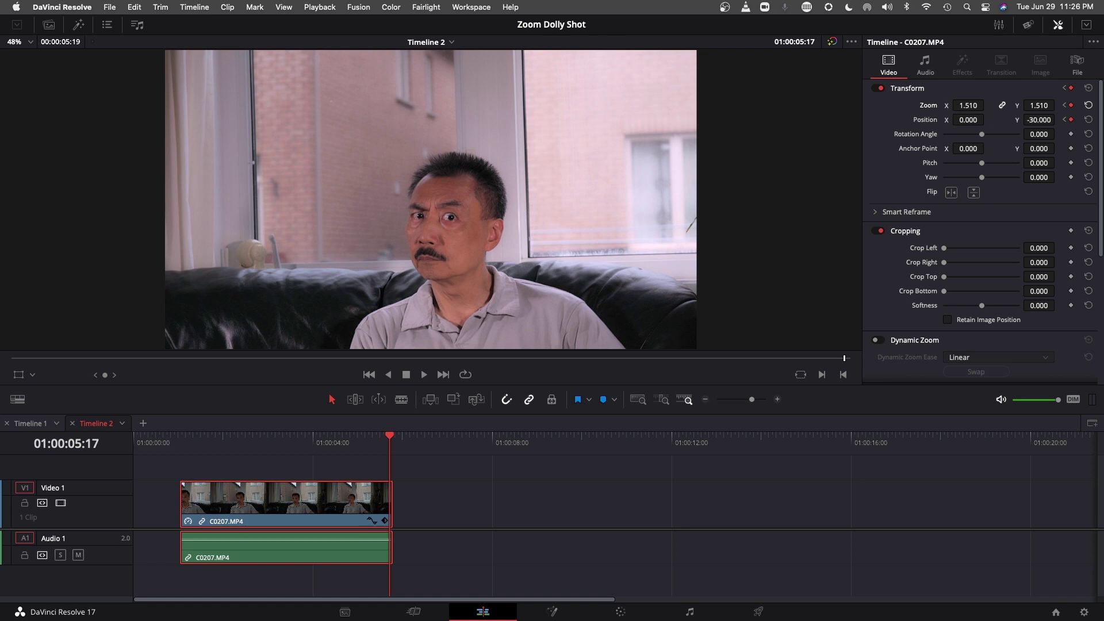
mouse_move(1038, 120)
mouse_down()
mouse_move(1057, 119)
mouse_move(1029, 119)
mouse_up()
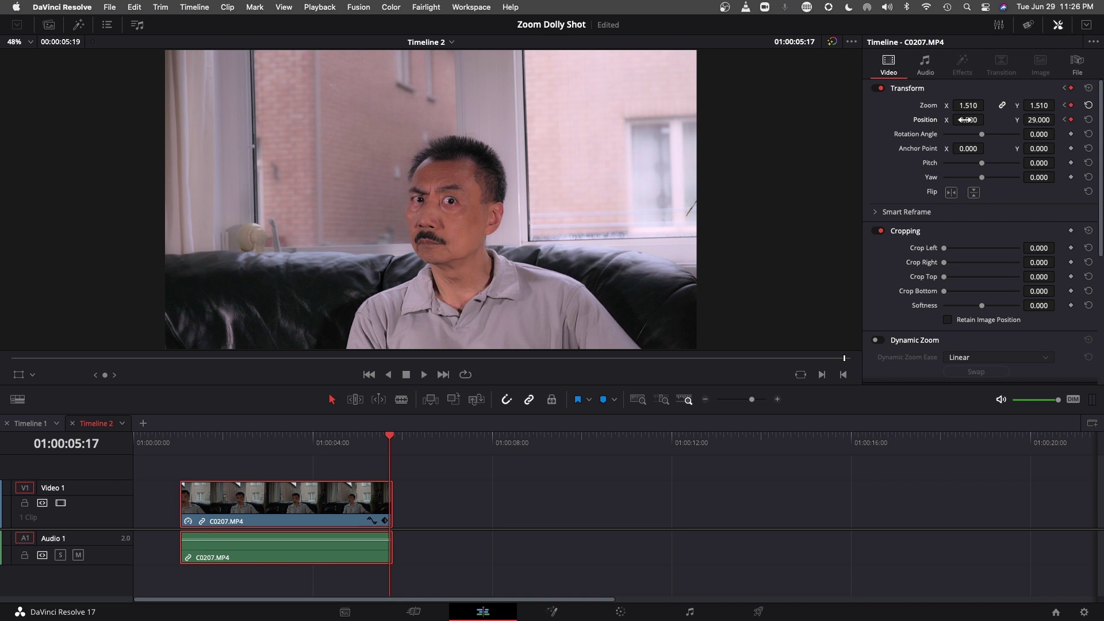
drag(972, 105, 987, 105)
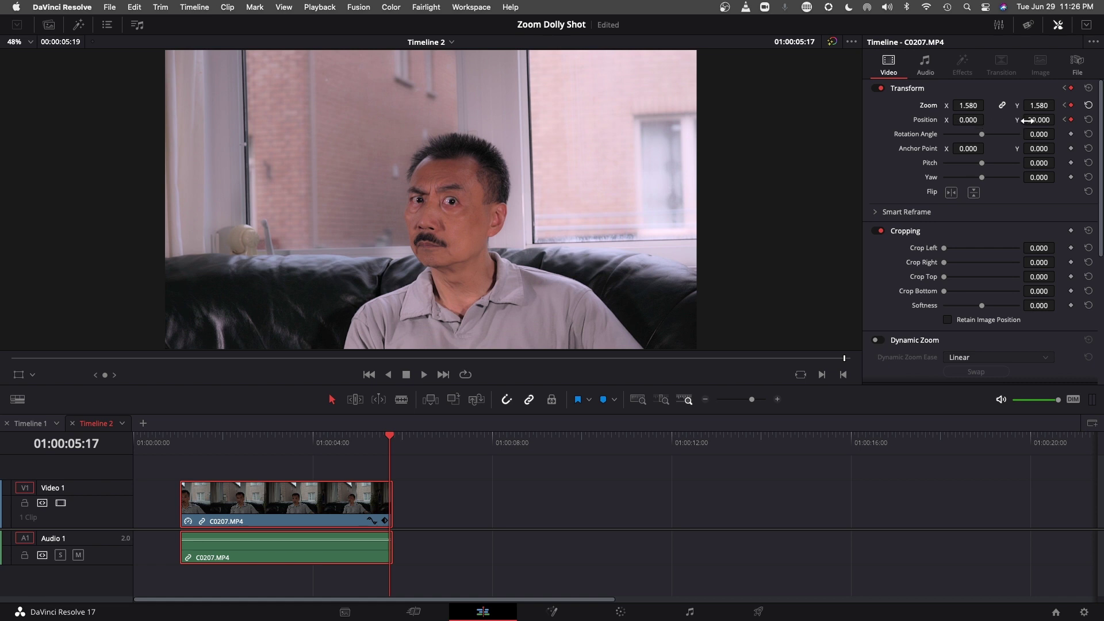
drag(971, 105, 987, 105)
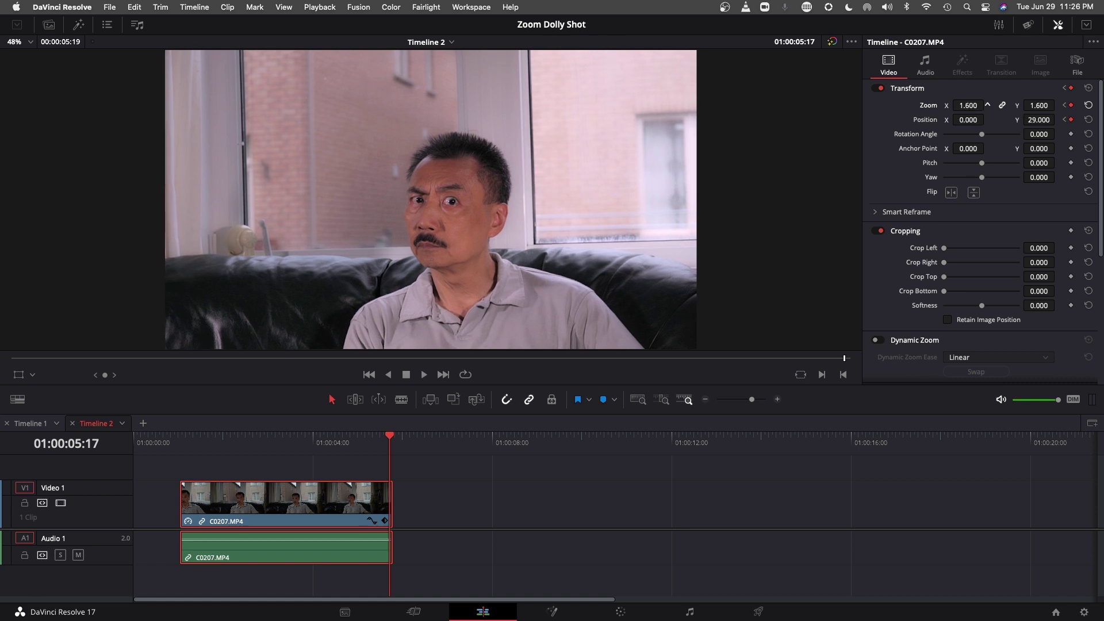
drag(1061, 119, 1058, 120)
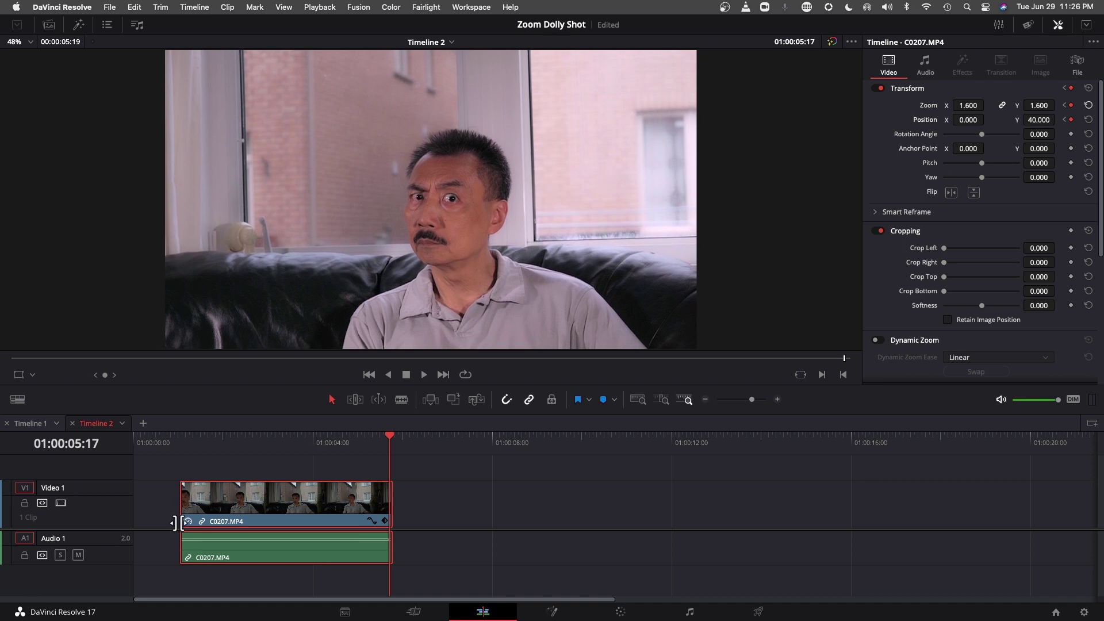
click(180, 444)
key(space)
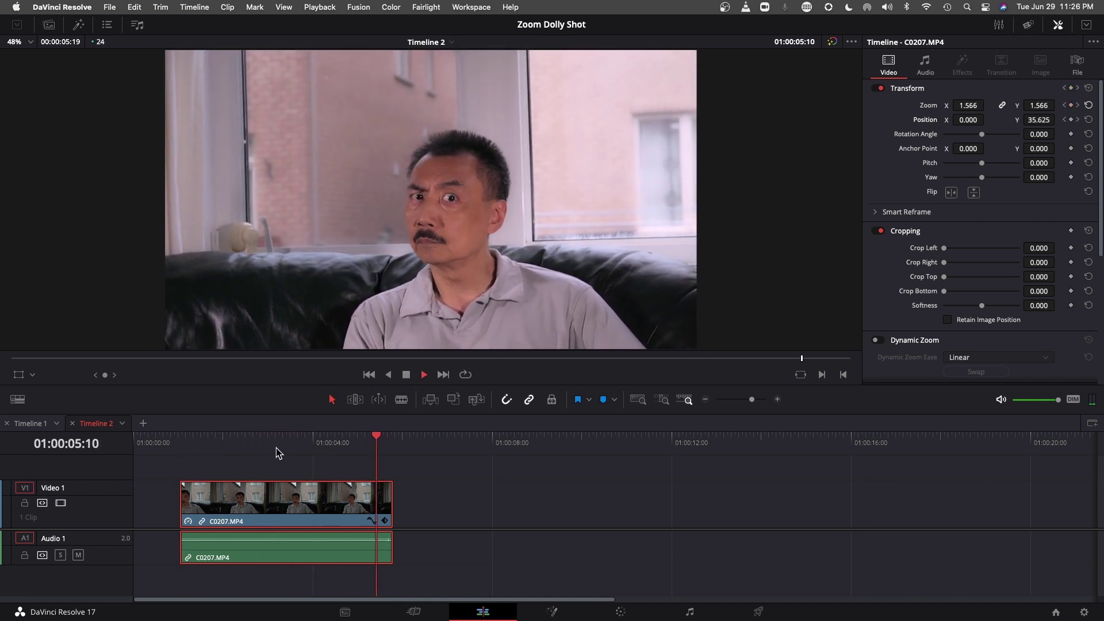
click(184, 442)
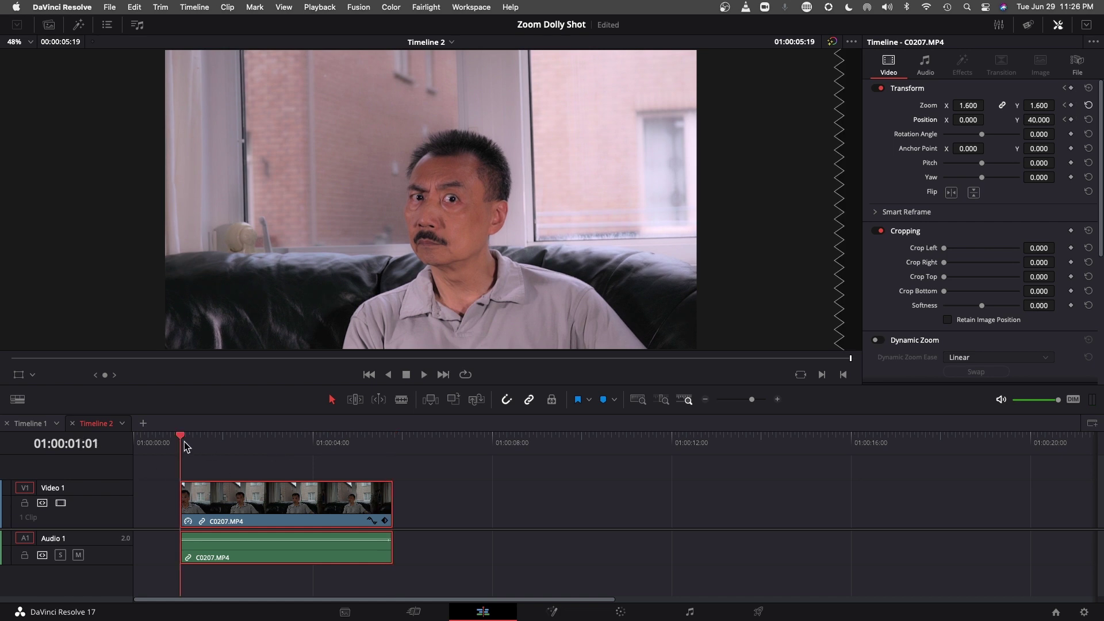
key(space)
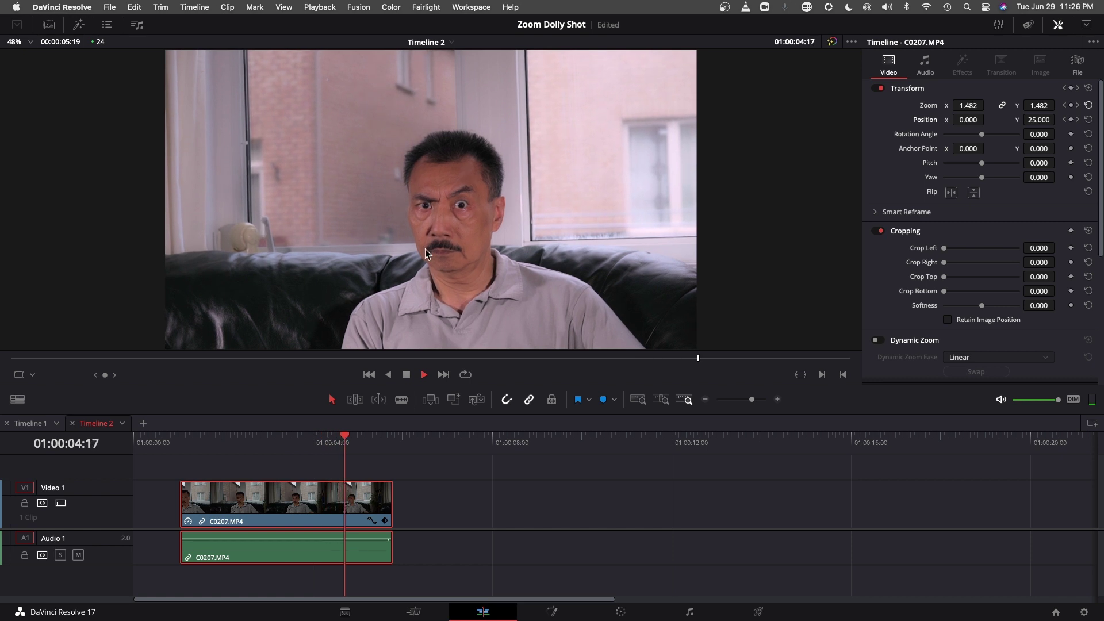
key(space)
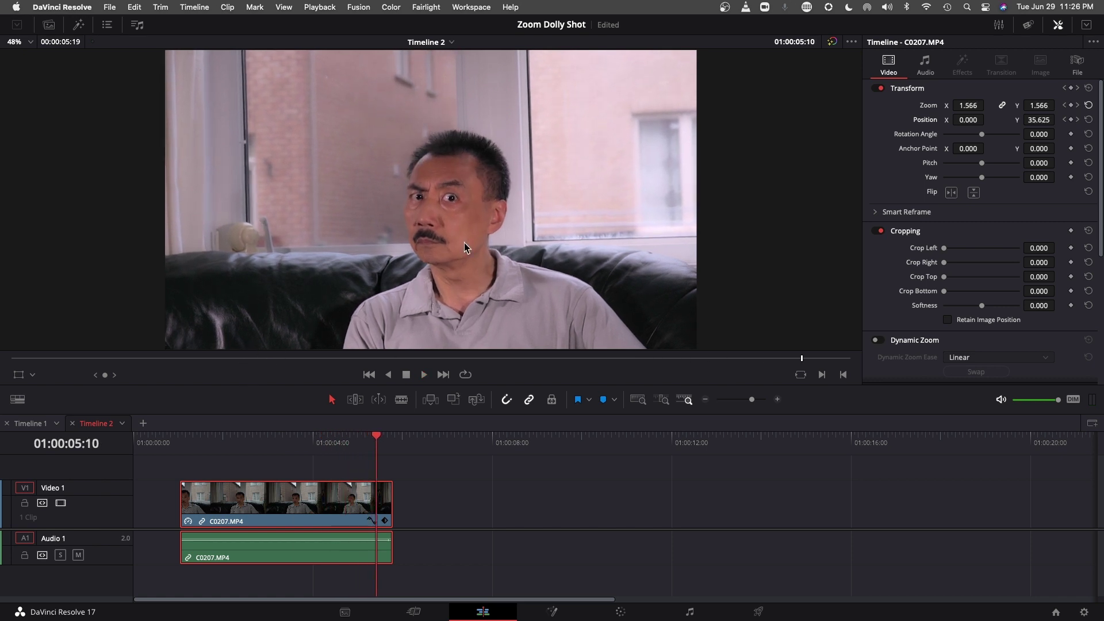
key(space)
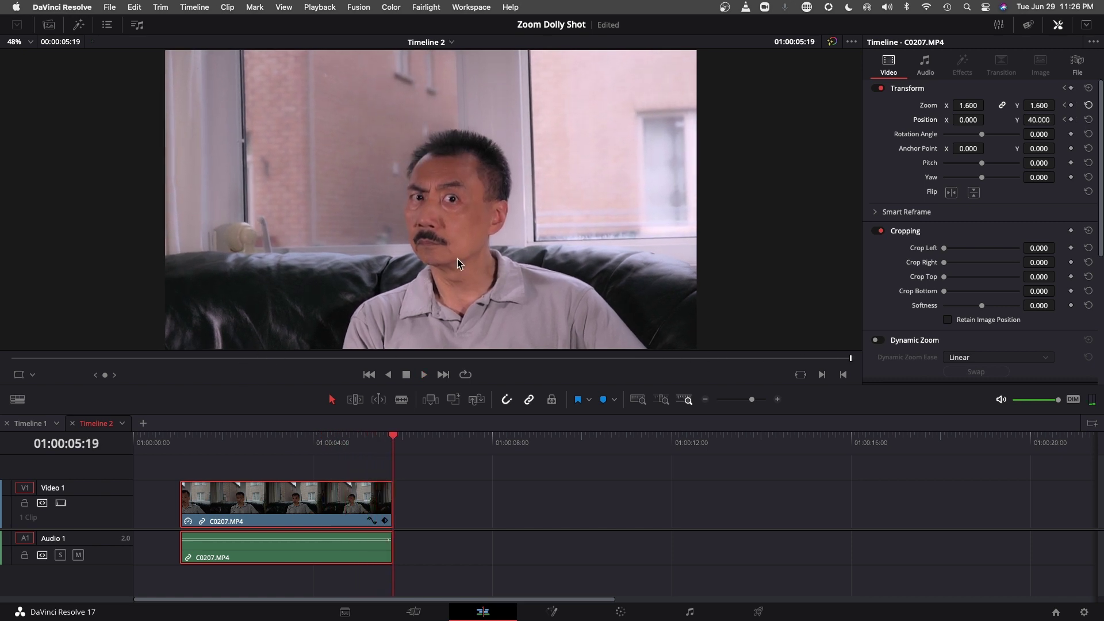
click(1065, 105)
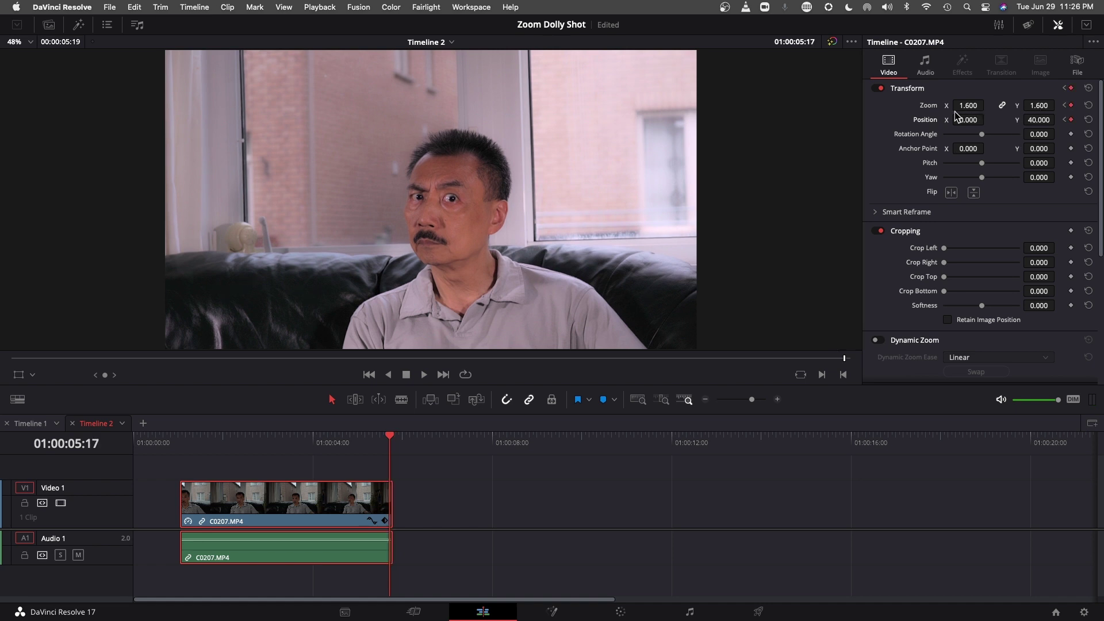
Raise the end keyframe to Zoom 1.800, Position X 77 and Position Y 69
drag(966, 105, 991, 105)
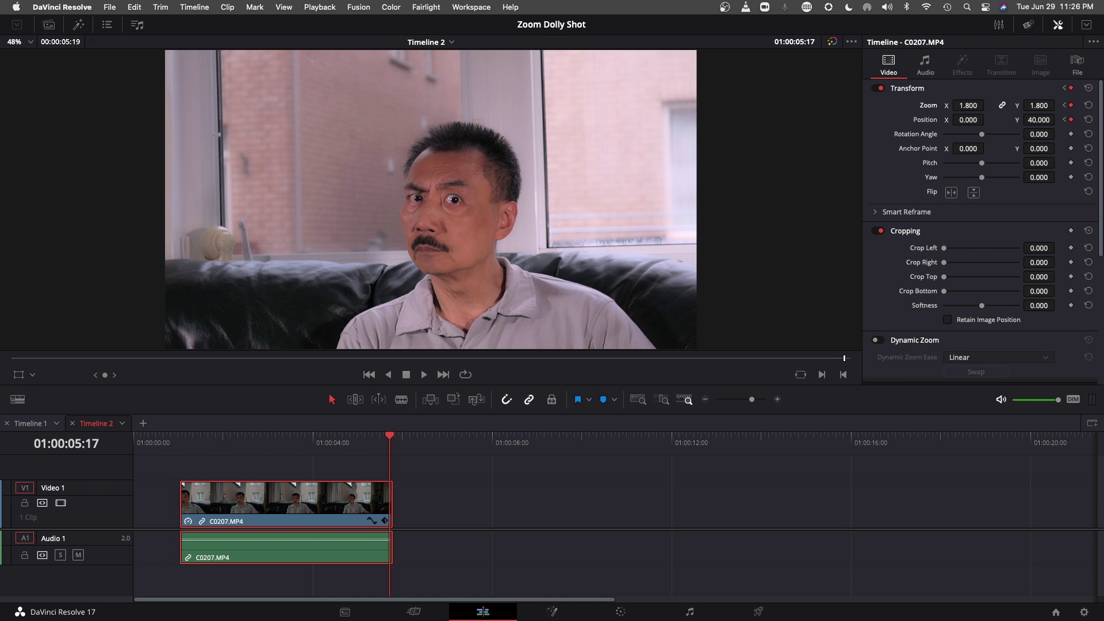
drag(968, 120, 987, 119)
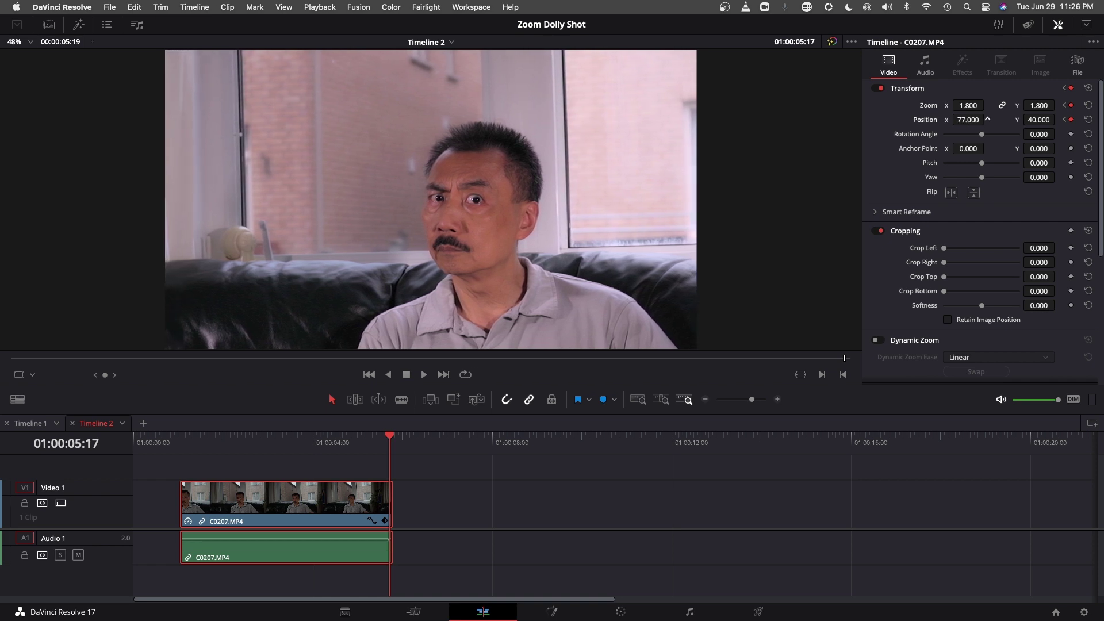
drag(1058, 118, 1058, 118)
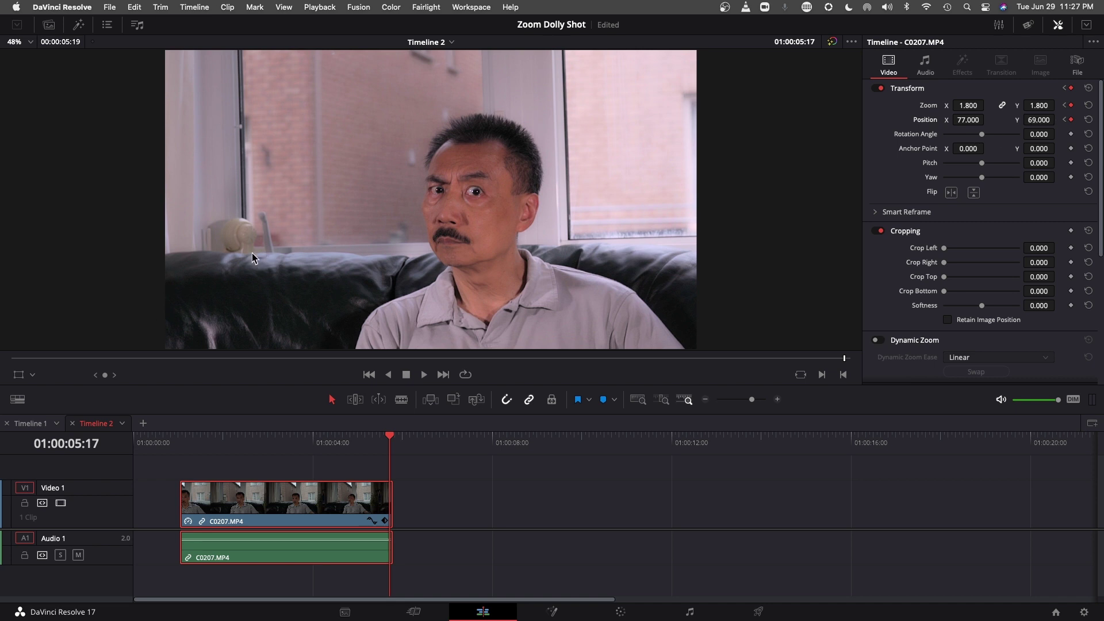
click(182, 449)
key(space)
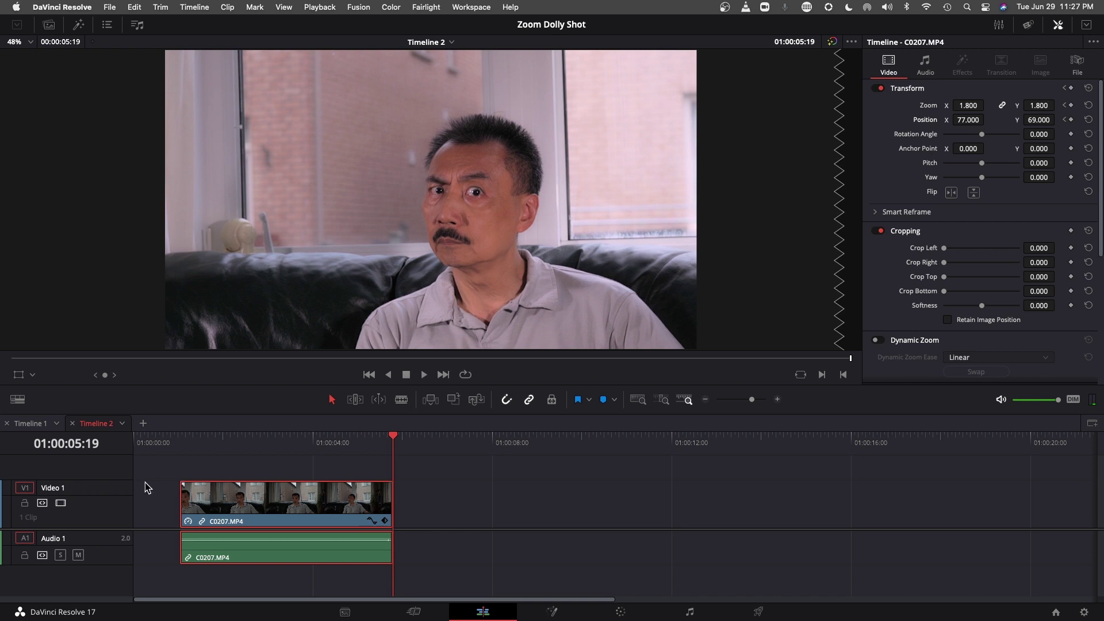
click(179, 445)
key(space)
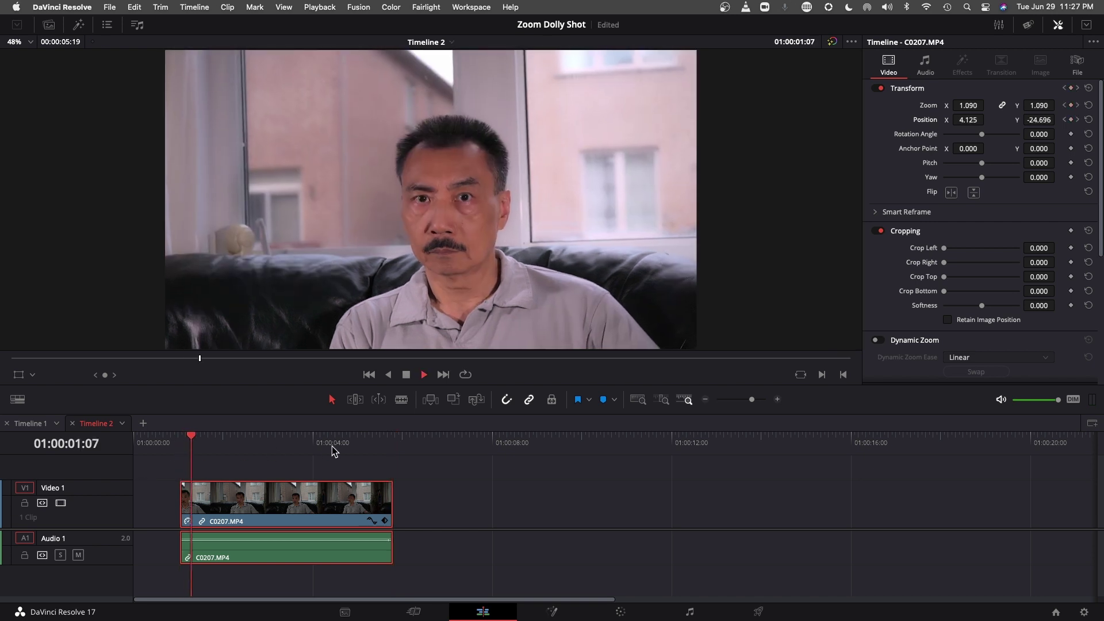